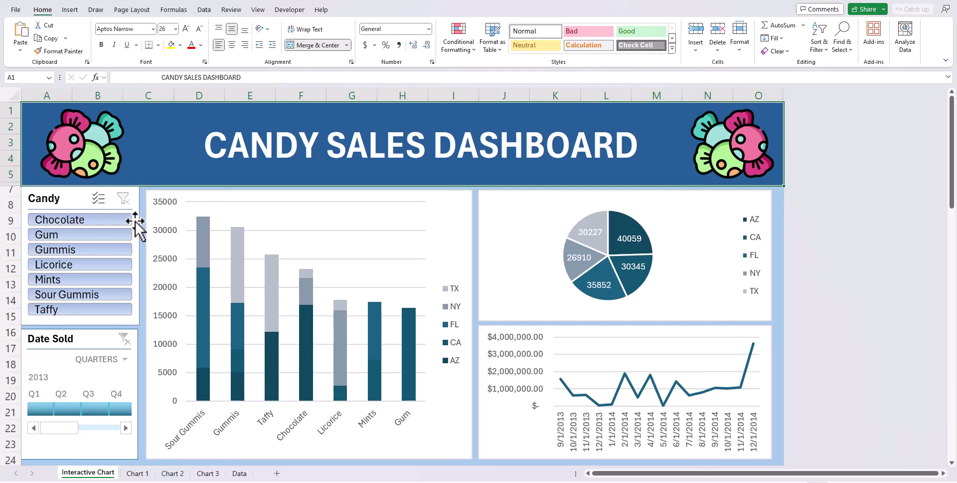
# Pick Gummis and Sour Gummis in the Candy slicer and Q2 2014 on the Date Sold timeline
pyautogui.click(124, 250)
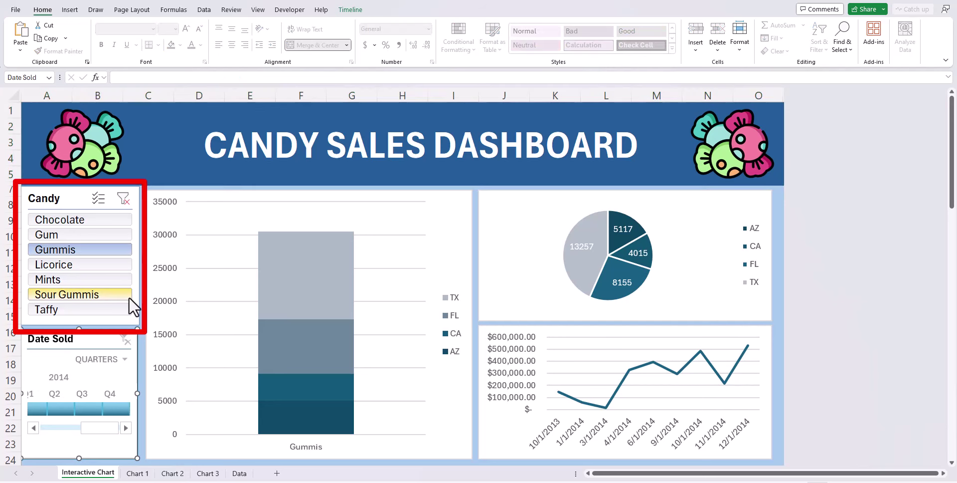
pyautogui.keyDown('ctrl'); pyautogui.click(129, 297); pyautogui.keyUp('ctrl')
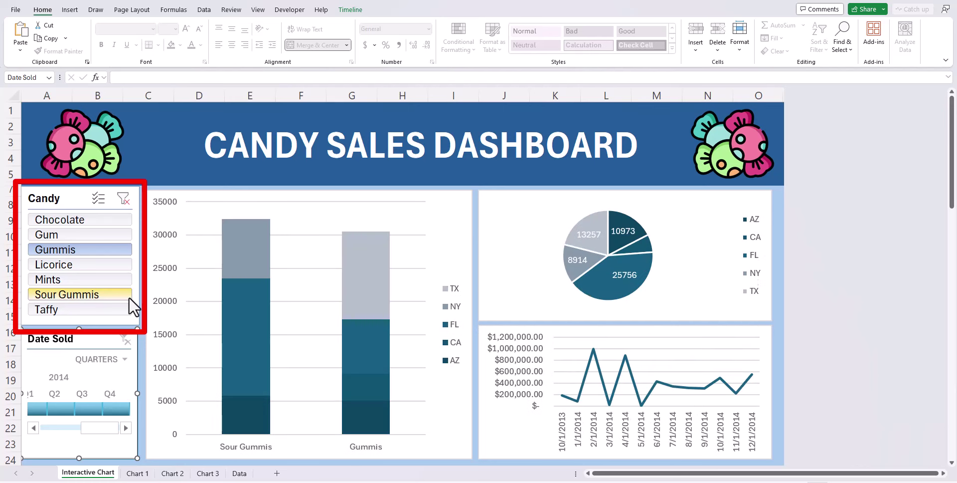
pyautogui.click(63, 408)
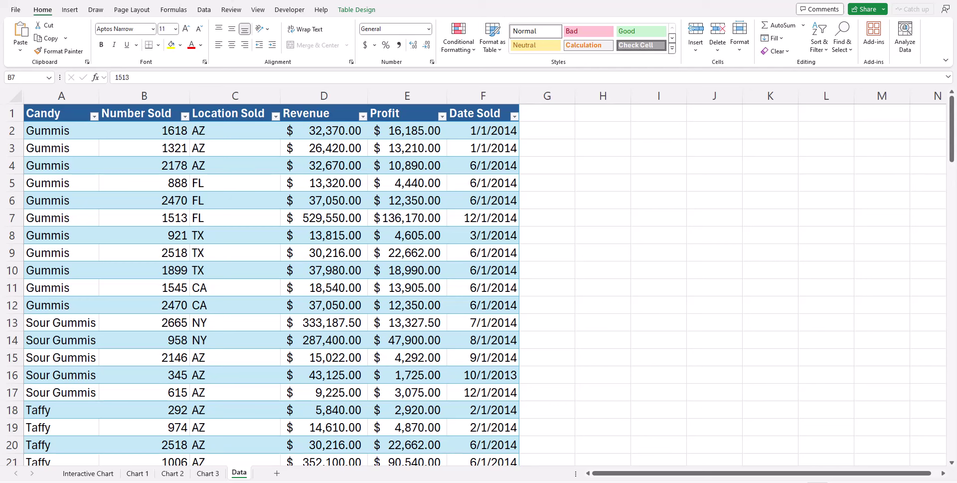
# Select a cell inside the candy sales table on the Data sheet
pyautogui.click(137, 161)
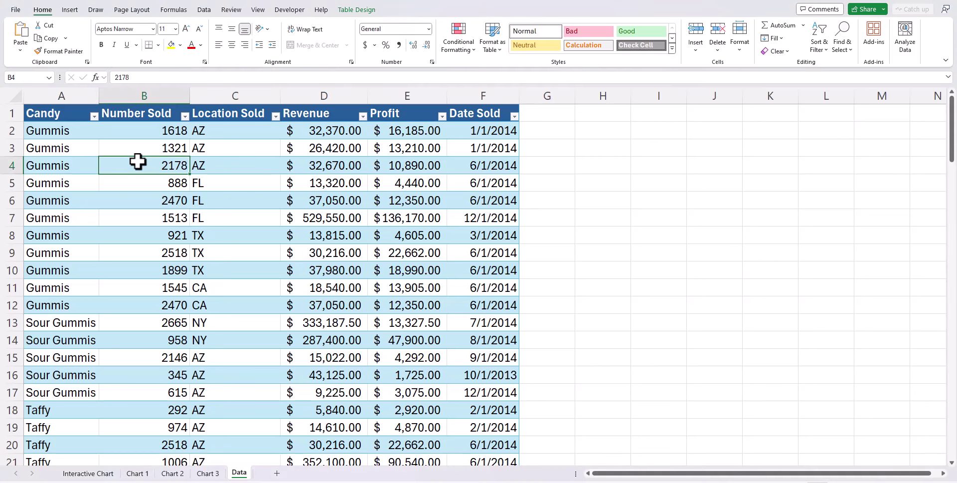
# Build a new-sheet PivotTable with Candy rows, Location Sold columns and summed Number Sold
pyautogui.click(79, 10)
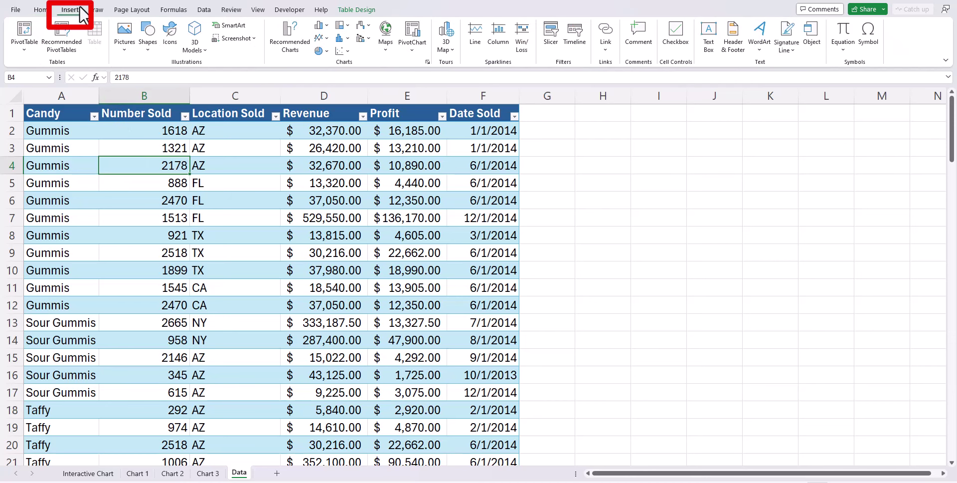
pyautogui.click(36, 35)
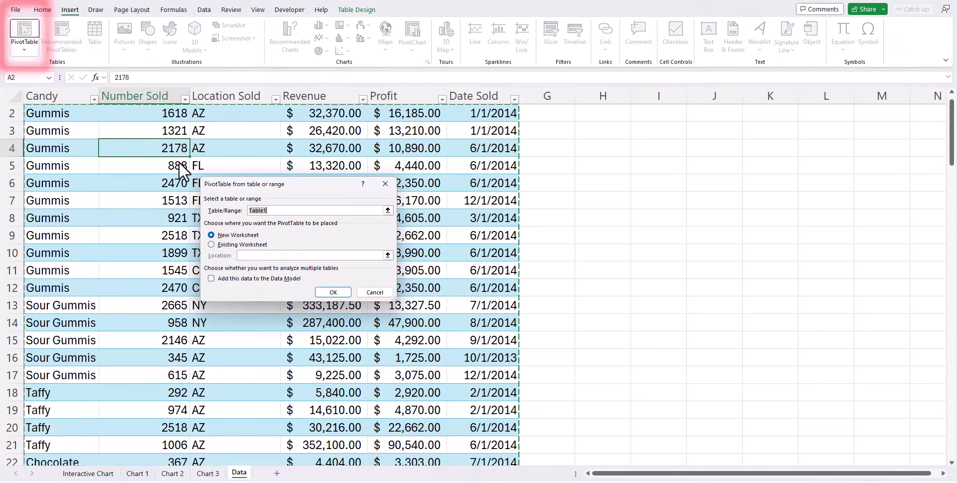
pyautogui.click(323, 292)
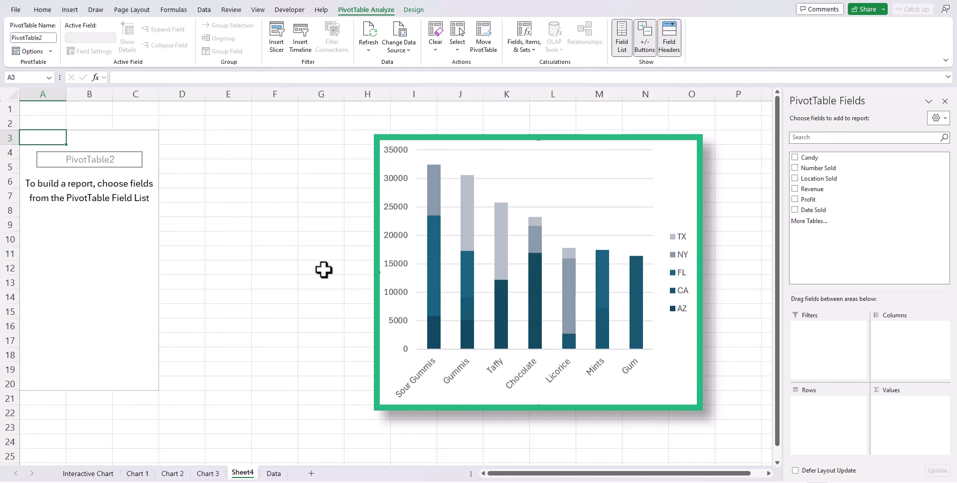
pyautogui.moveTo(813, 157); pyautogui.dragTo(827, 406)
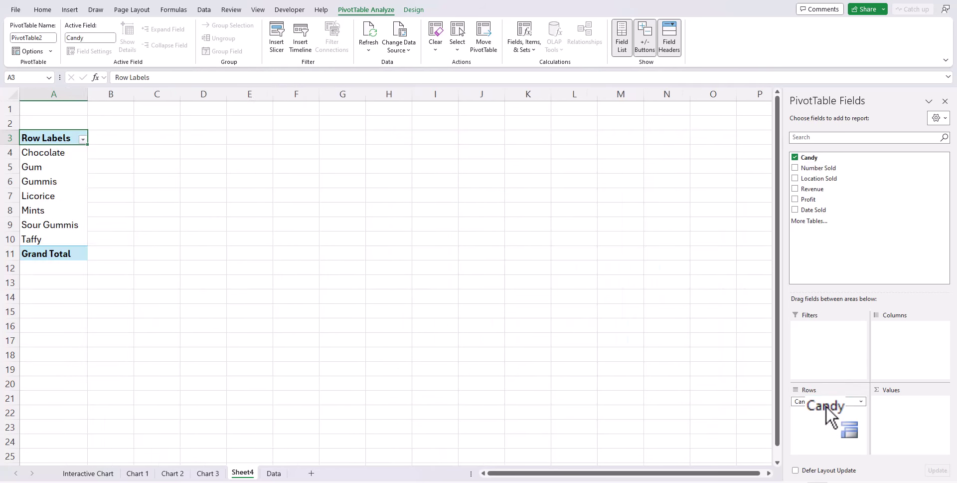
pyautogui.moveTo(848, 179); pyautogui.dragTo(900, 343)
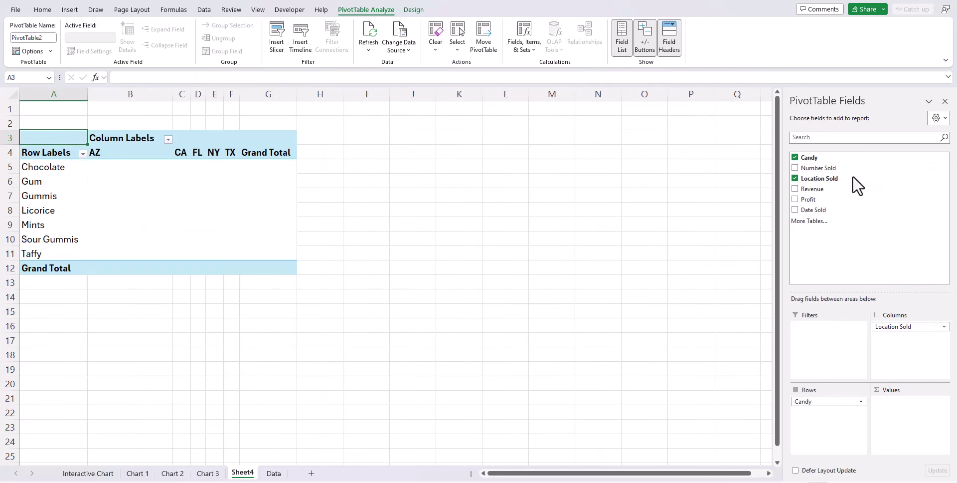
pyautogui.moveTo(850, 168); pyautogui.dragTo(896, 408)
pyautogui.click(361, 224)
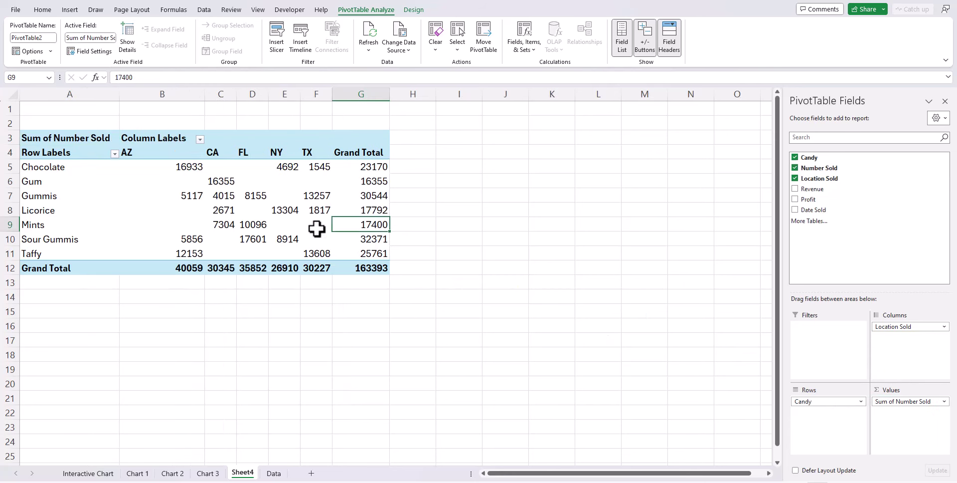
# Insert a stacked column PivotChart from the PivotTable
pyautogui.click(72, 10)
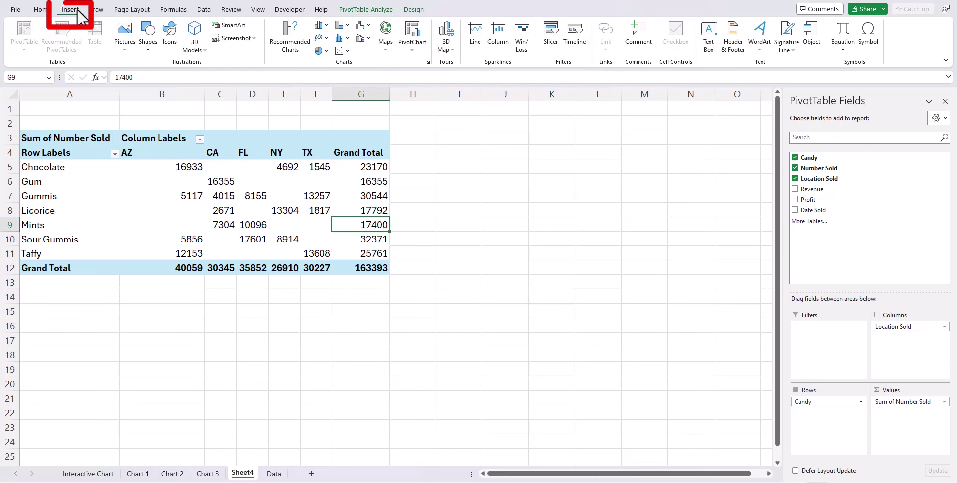
pyautogui.click(410, 39)
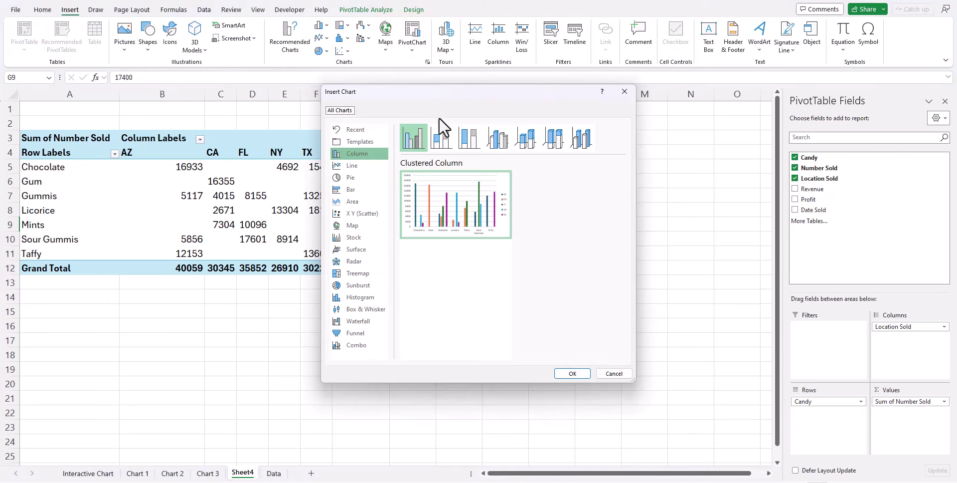
pyautogui.click(441, 138)
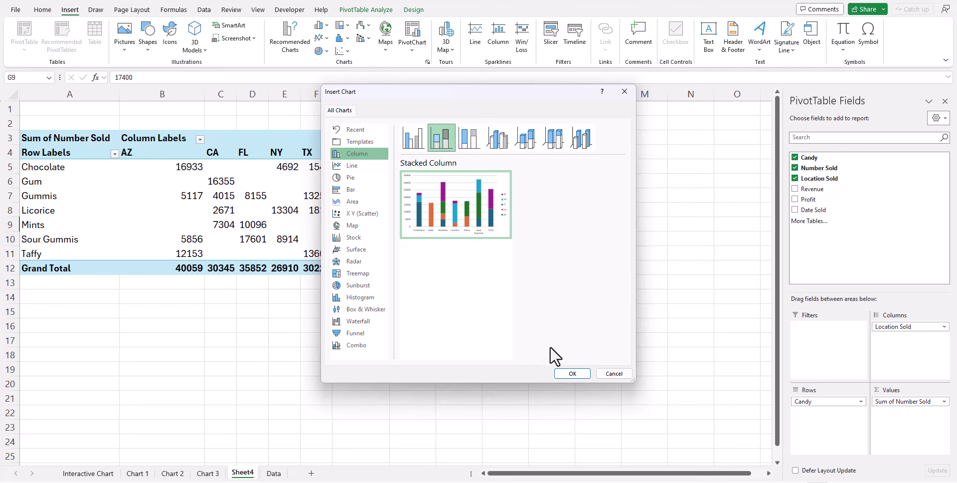
pyautogui.press('Return')
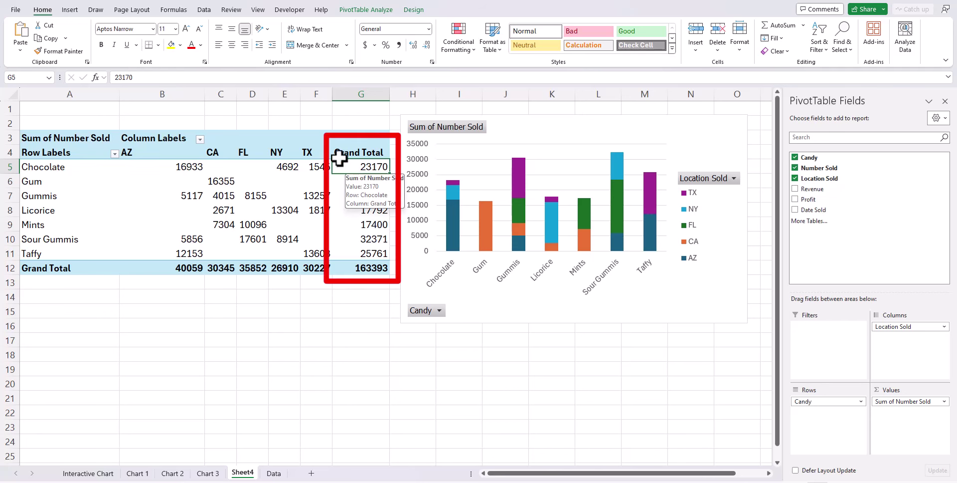
# Sort the candies by Grand Total from largest to smallest
pyautogui.click(205, 12)
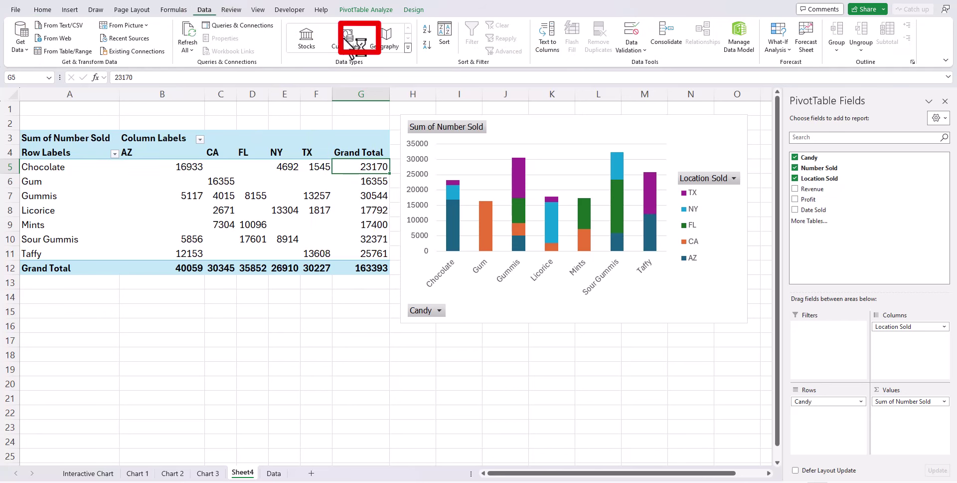
pyautogui.click(428, 45)
pyautogui.click(412, 130)
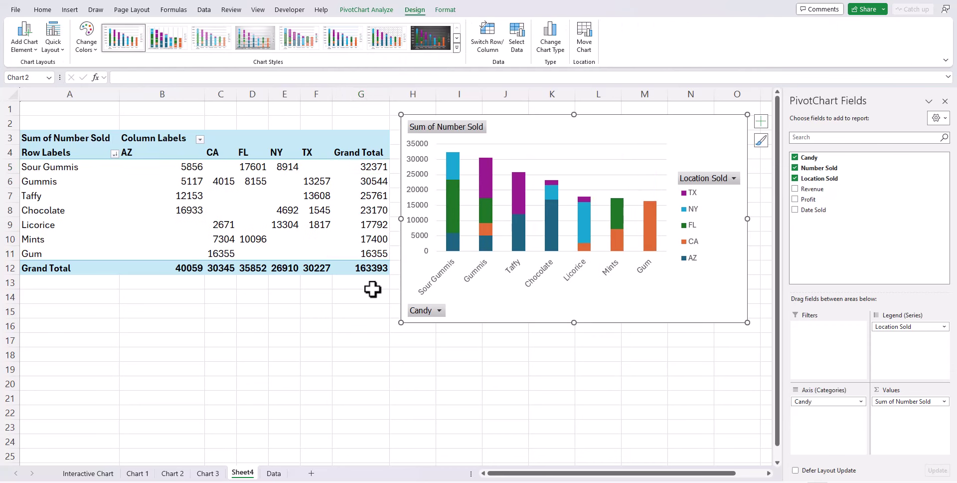
# Apply the blue Monochromatic Palette 1 colours and hide all field buttons on the chart
pyautogui.click(92, 50)
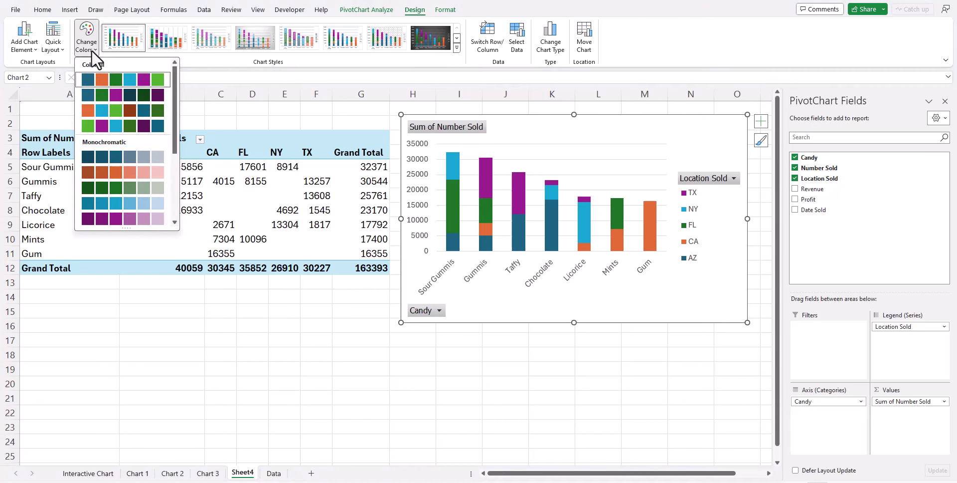
pyautogui.click(156, 156)
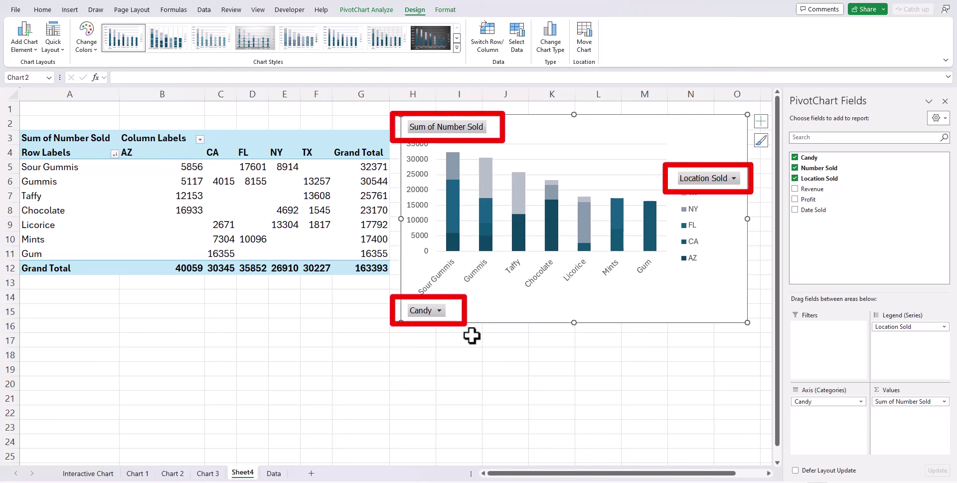
pyautogui.rightClick(441, 313)
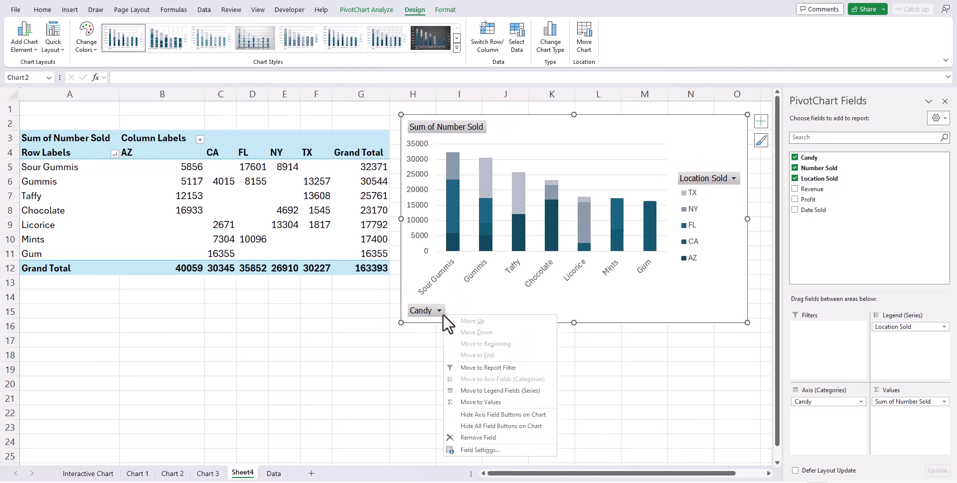
pyautogui.click(546, 427)
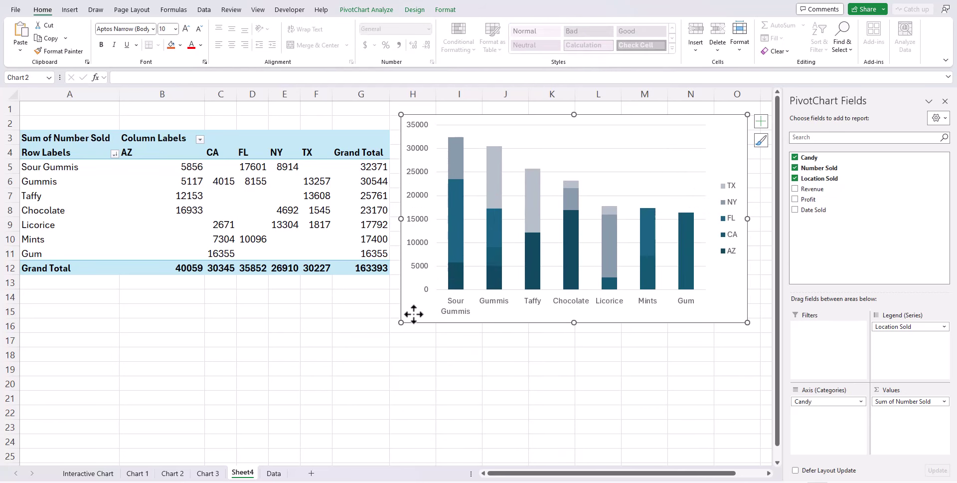
# Paste the stacked column PivotChart into the empty left area of the Interactive Chart sheet
pyautogui.click(112, 472)
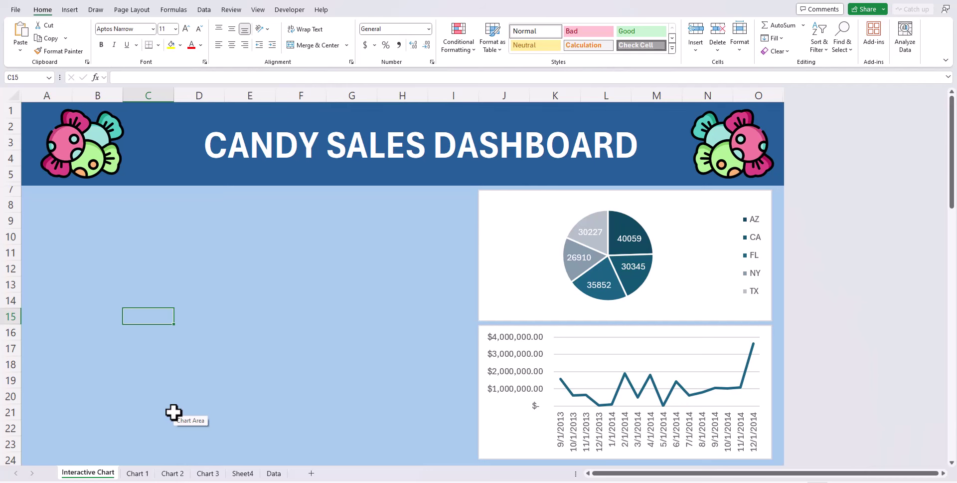
pyautogui.click(103, 240)
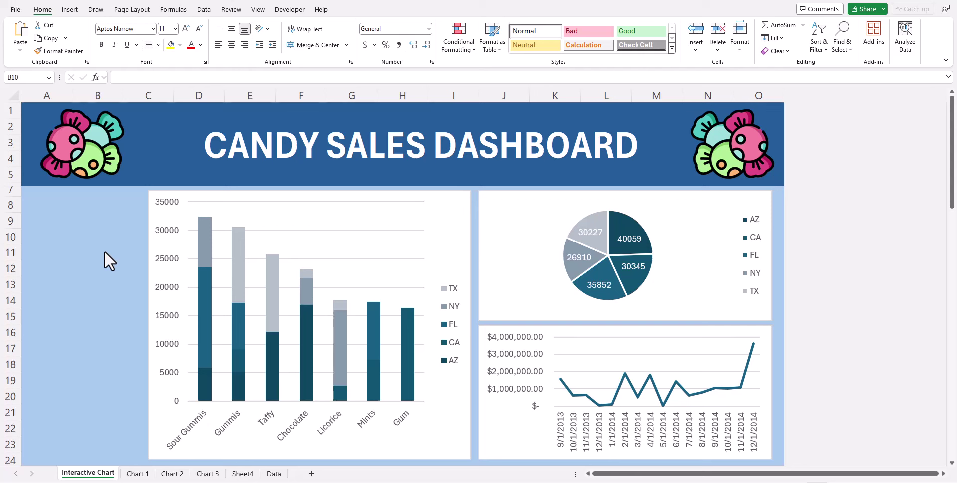
pyautogui.click(158, 396)
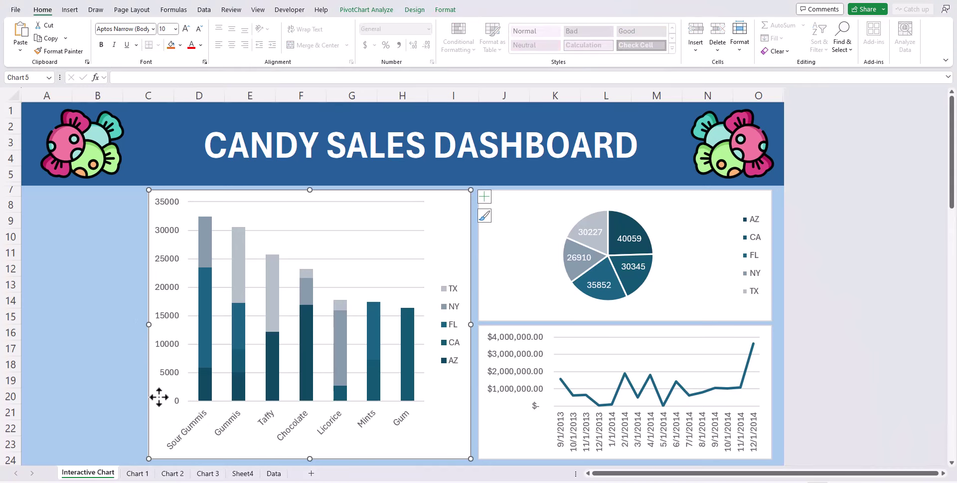
# Align the tops of the stacked column chart and the pie chart
pyautogui.keyDown('ctrl'); pyautogui.click(505, 254); pyautogui.keyUp('ctrl')
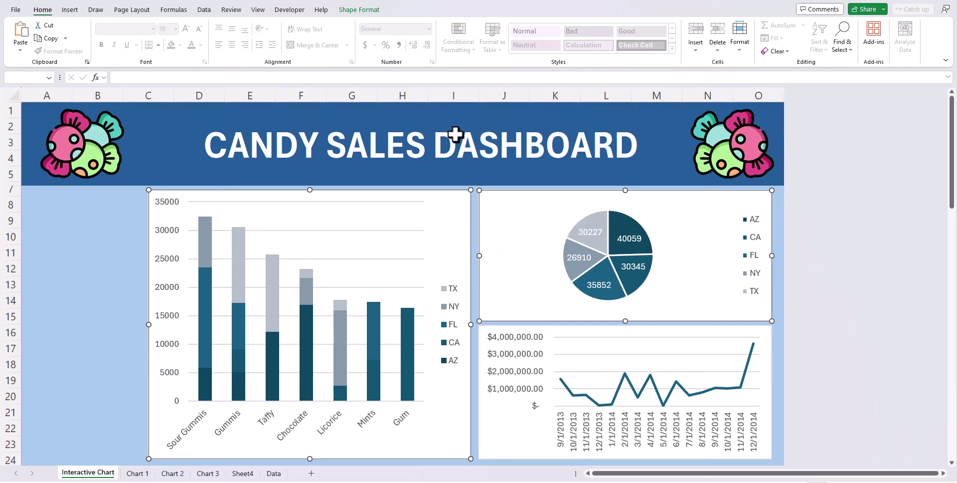
pyautogui.click(373, 11)
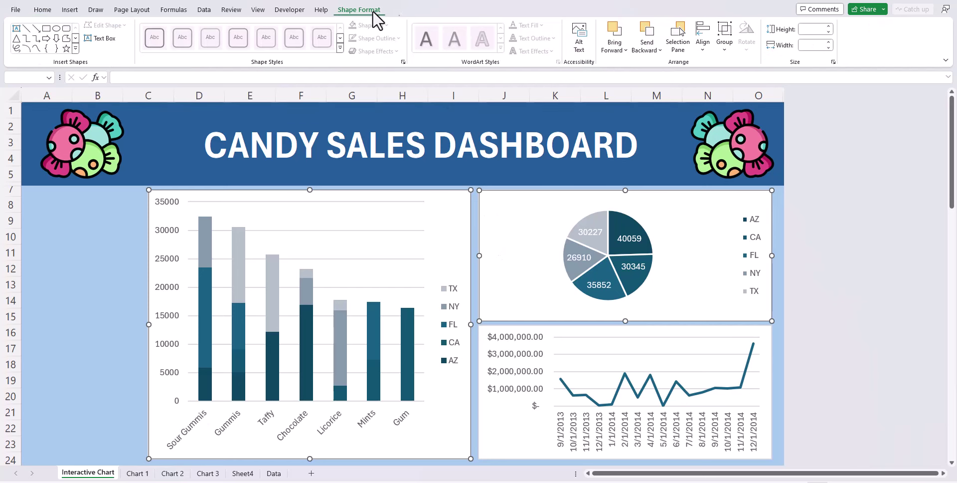
pyautogui.click(700, 49)
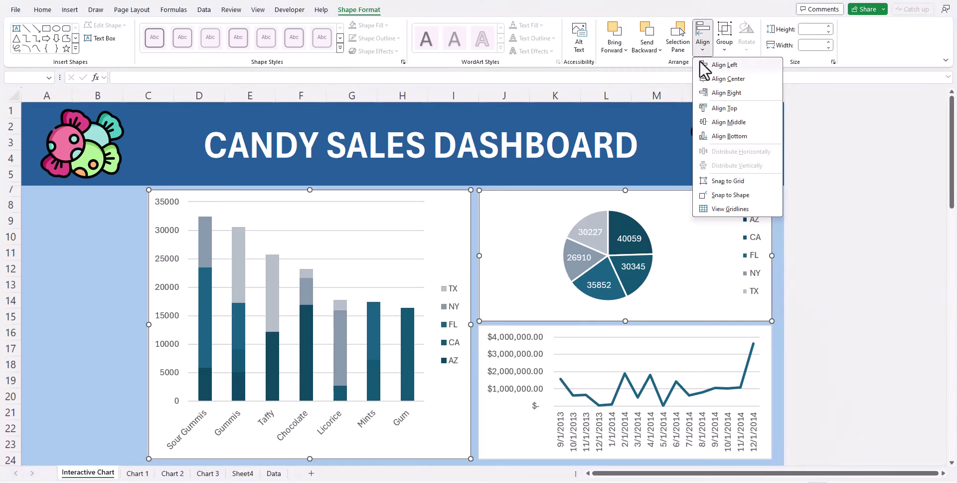
pyautogui.click(709, 108)
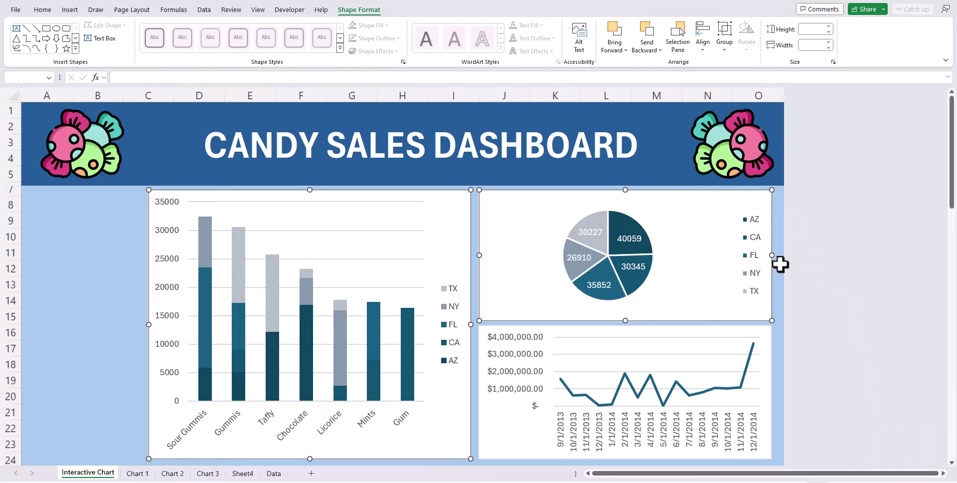
# Compare the pie chart's 1.71" x 3.83" size with the bar chart's 3.51" x 4.21"
pyautogui.click(488, 240)
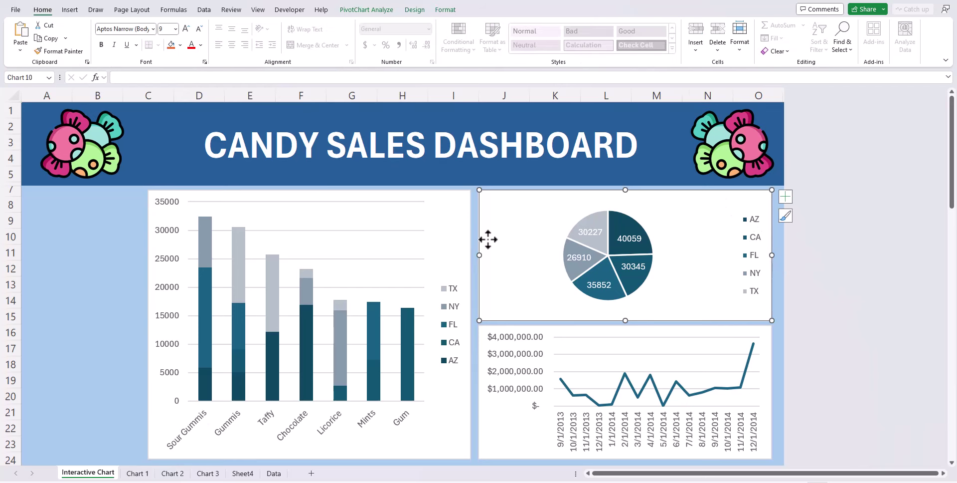
pyautogui.click(449, 10)
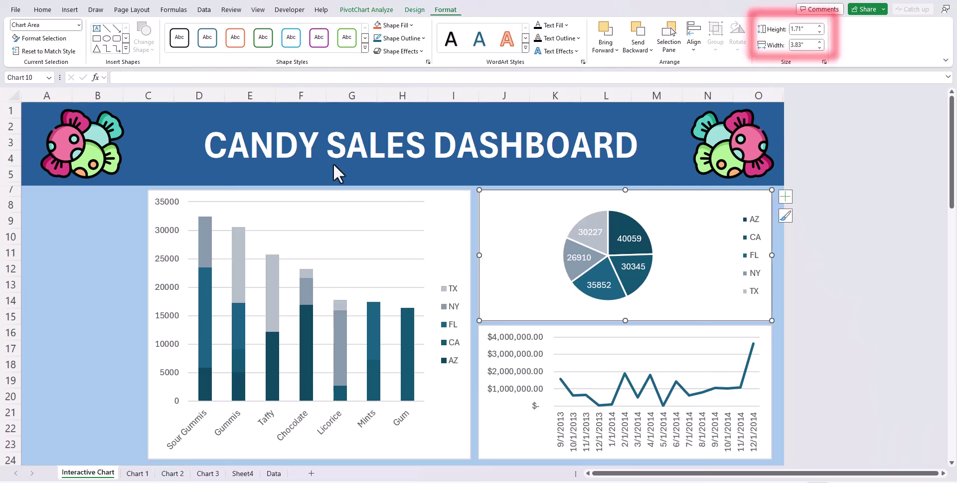
pyautogui.click(160, 397)
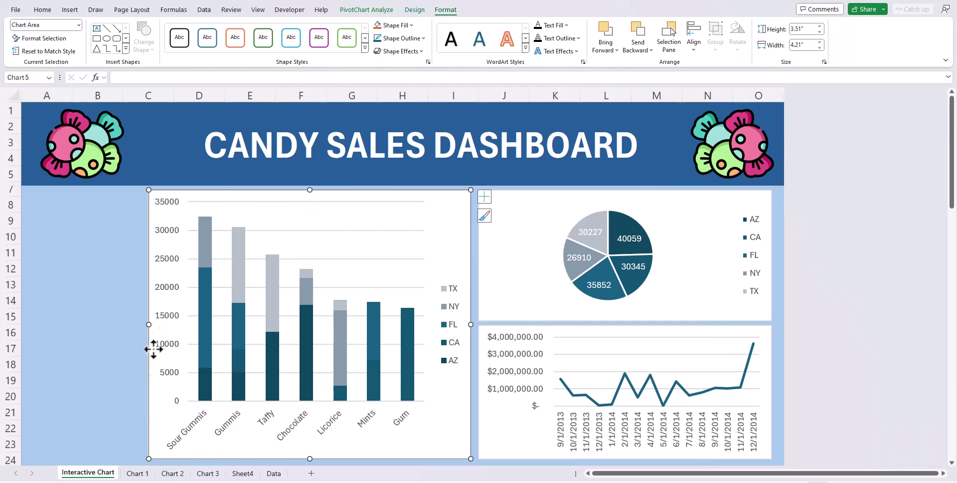
# Insert a Candy slicer, move it to the dashboard's left edge and narrow it
pyautogui.click(69, 10)
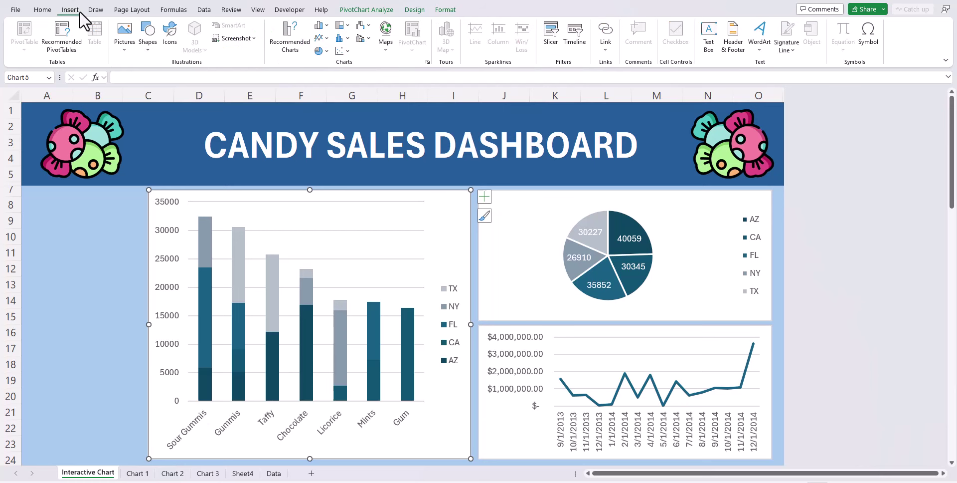
pyautogui.click(551, 48)
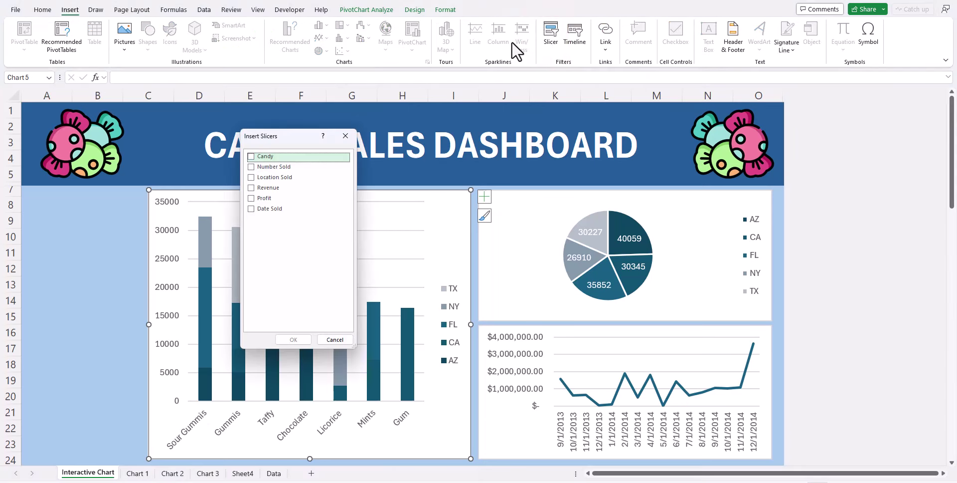
pyautogui.click(252, 156)
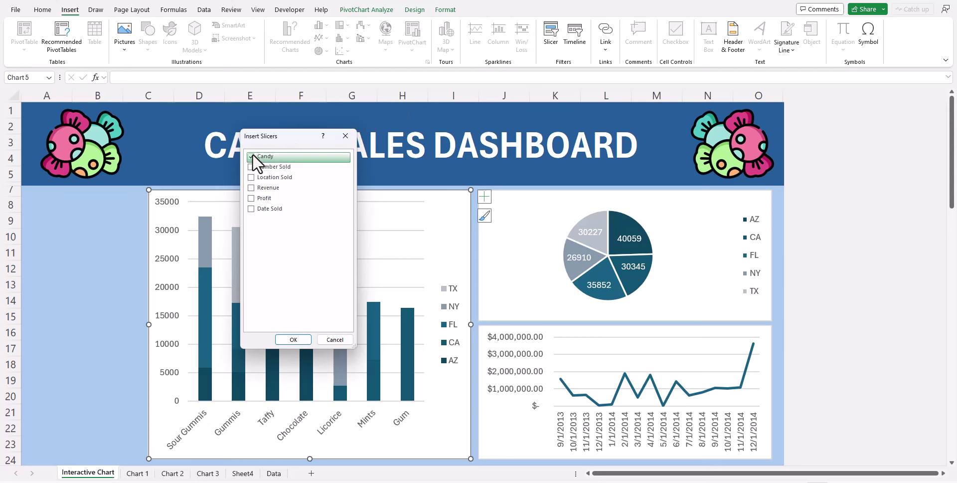
pyautogui.click(284, 339)
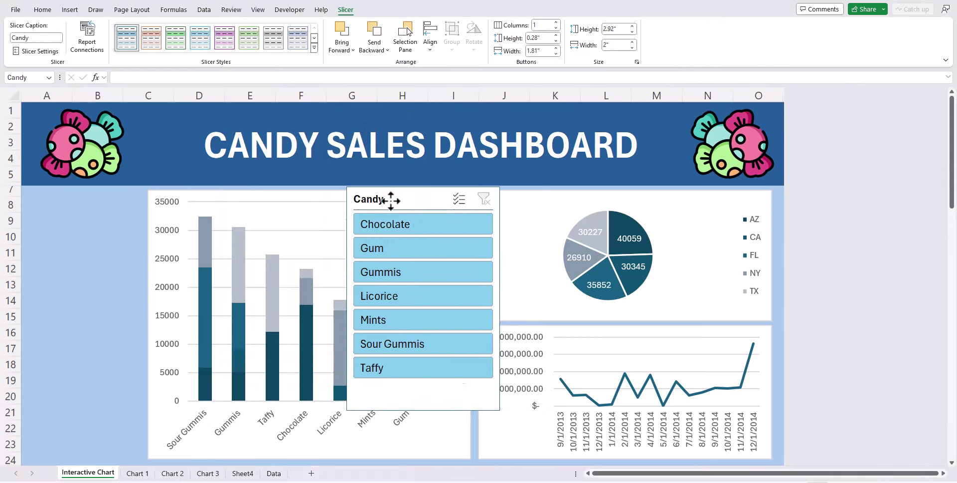
pyautogui.moveTo(392, 198); pyautogui.dragTo(73, 195)
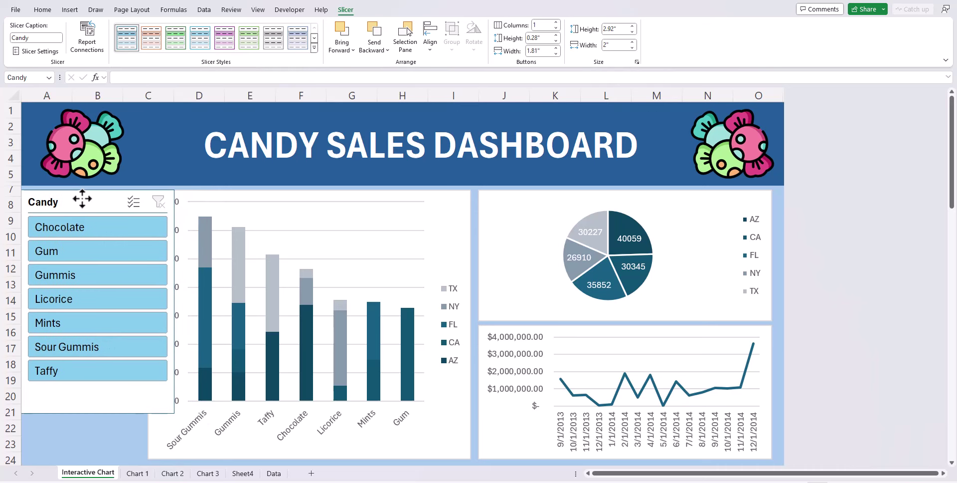
pyautogui.moveTo(177, 302); pyautogui.dragTo(142, 301)
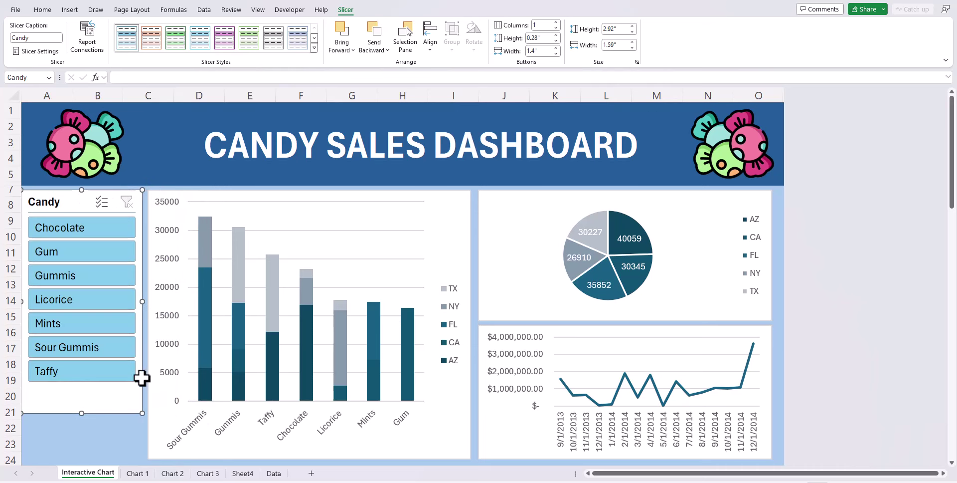
# Give the Candy slicer a lavender style and 0.16" button height
pyautogui.click(298, 46)
pyautogui.click(549, 40)
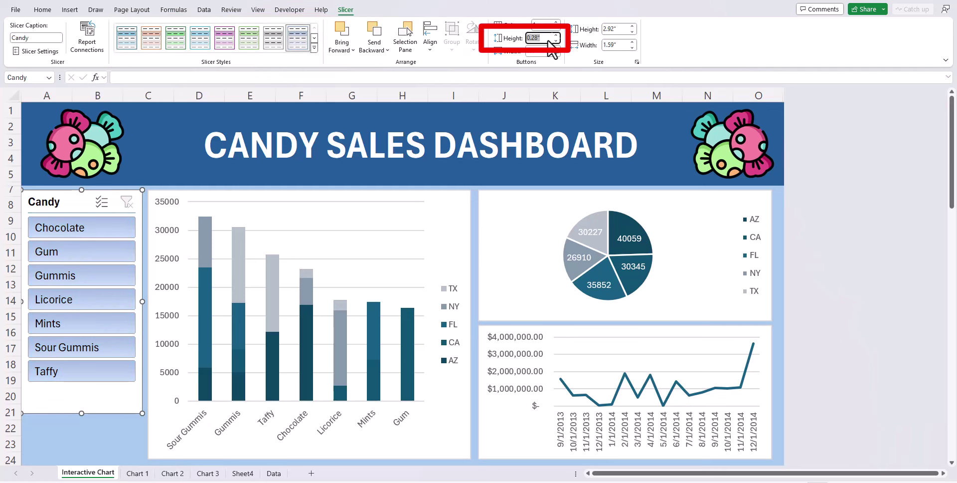
pyautogui.press('BackSpace')
pyautogui.write('.16')
pyautogui.press('Return')
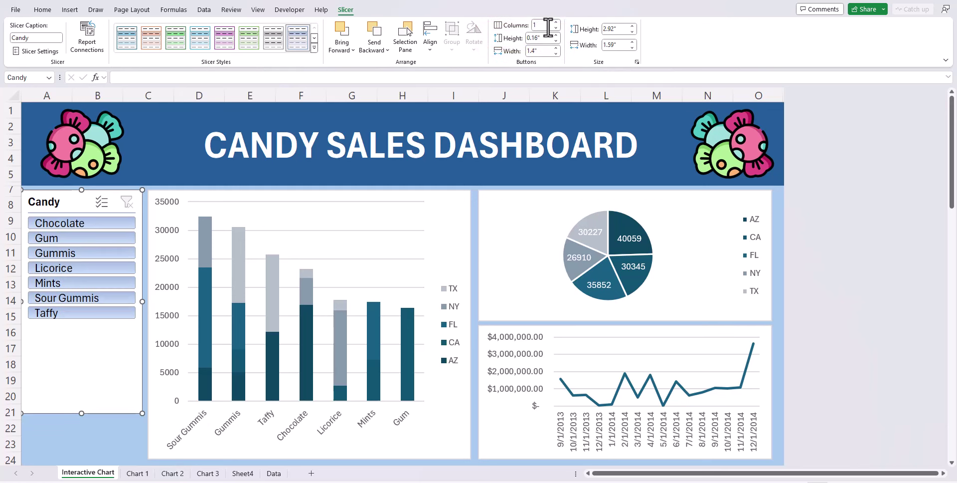
pyautogui.click(98, 348)
pyautogui.click(157, 392)
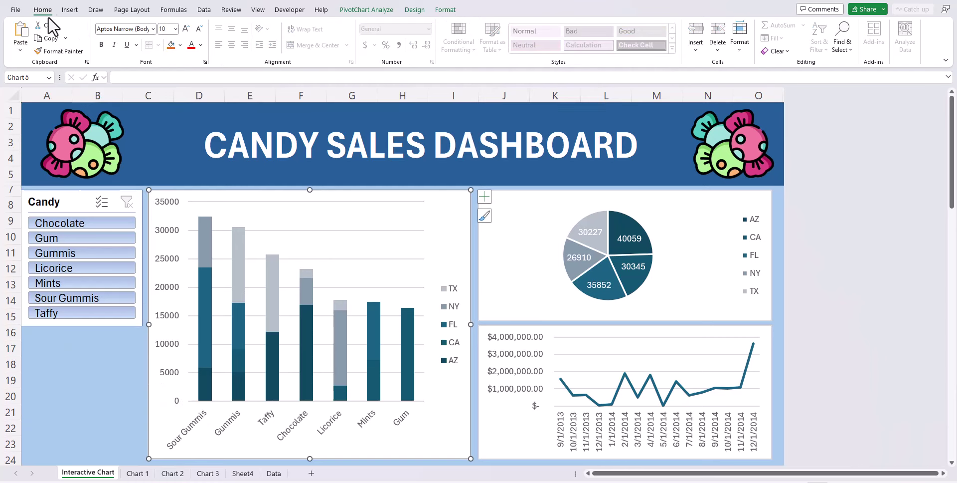
# Insert a Date Sold timeline and position it beneath the Candy slicer
pyautogui.click(68, 11)
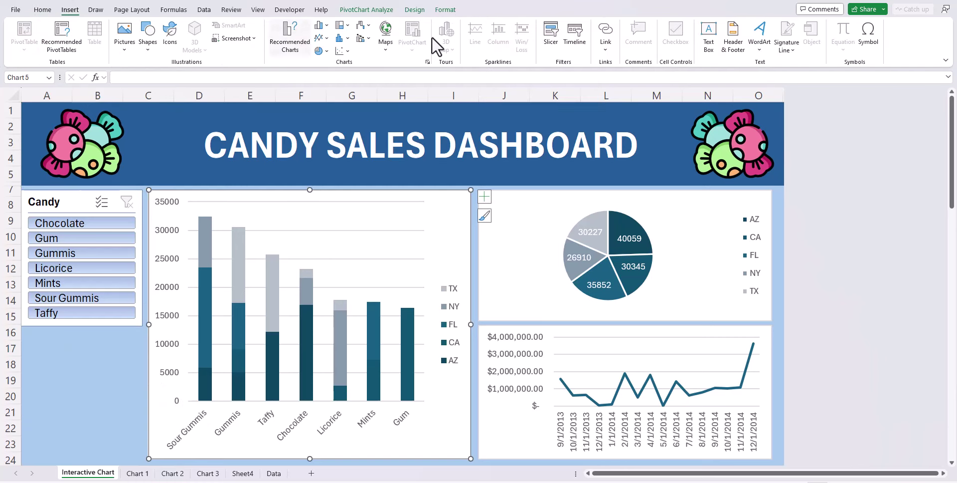
pyautogui.click(574, 36)
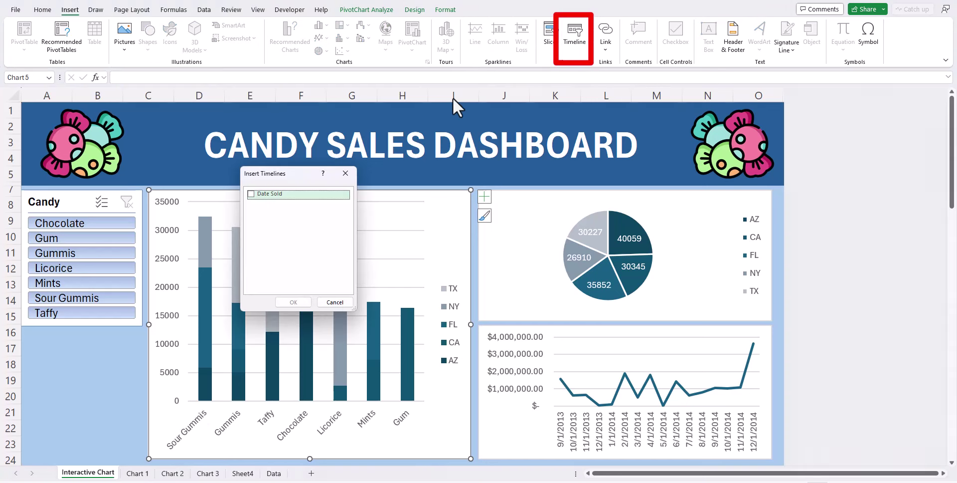
pyautogui.click(251, 194)
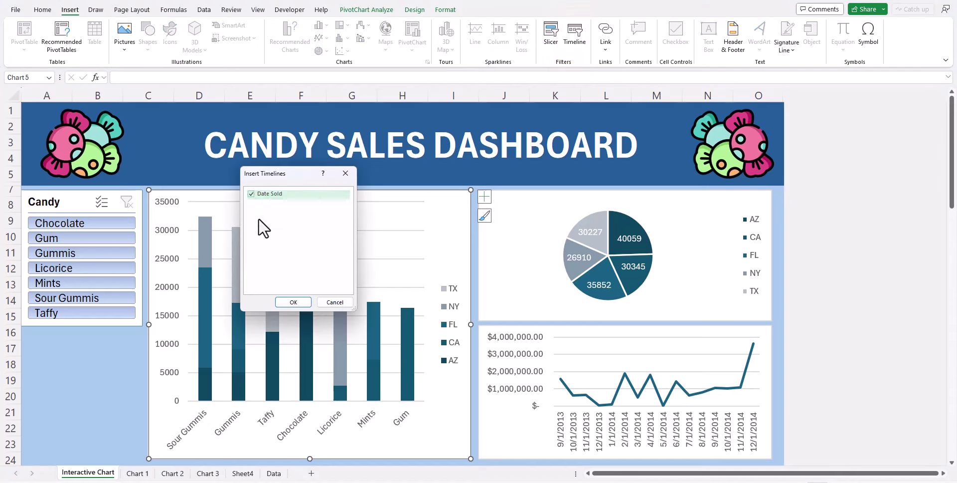
pyautogui.click(293, 302)
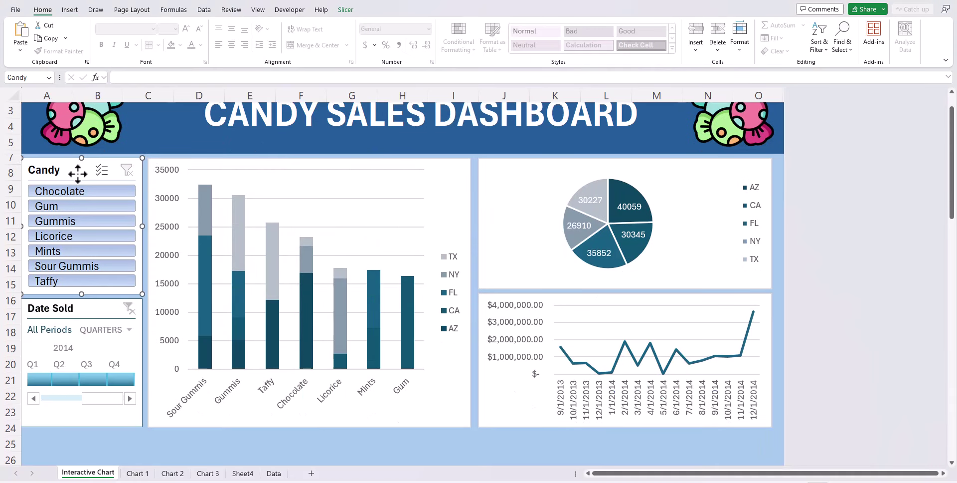
pyautogui.click(93, 221)
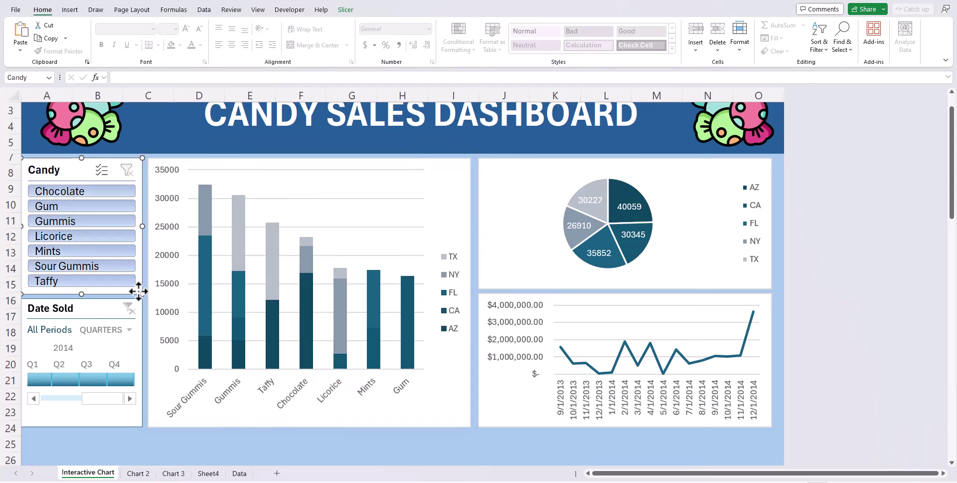
# Connect the Candy slicer to PivotTable3 and PivotTable4 through Report Connections
pyautogui.rightClick(139, 292)
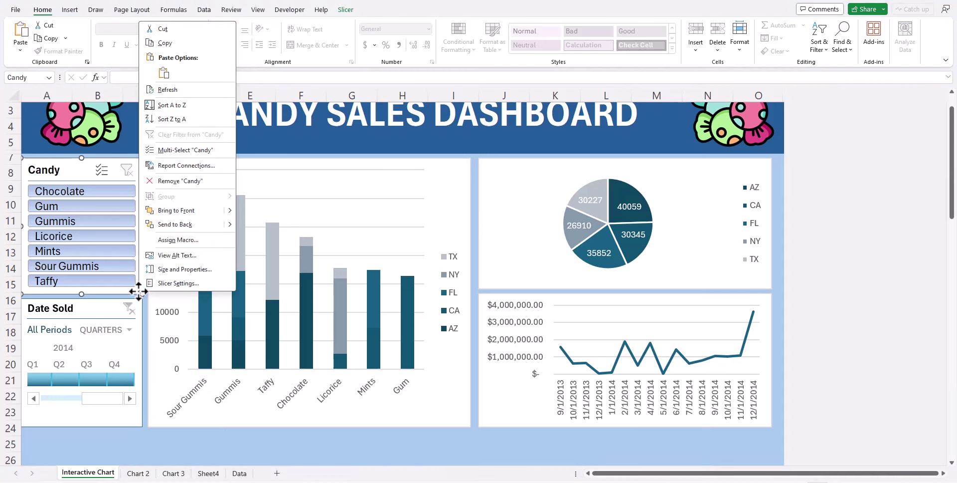
pyautogui.click(218, 169)
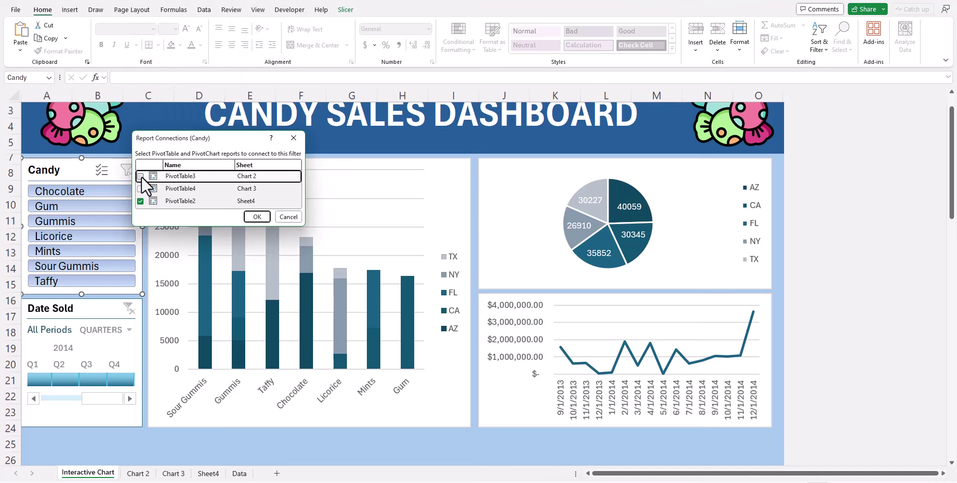
pyautogui.click(140, 188)
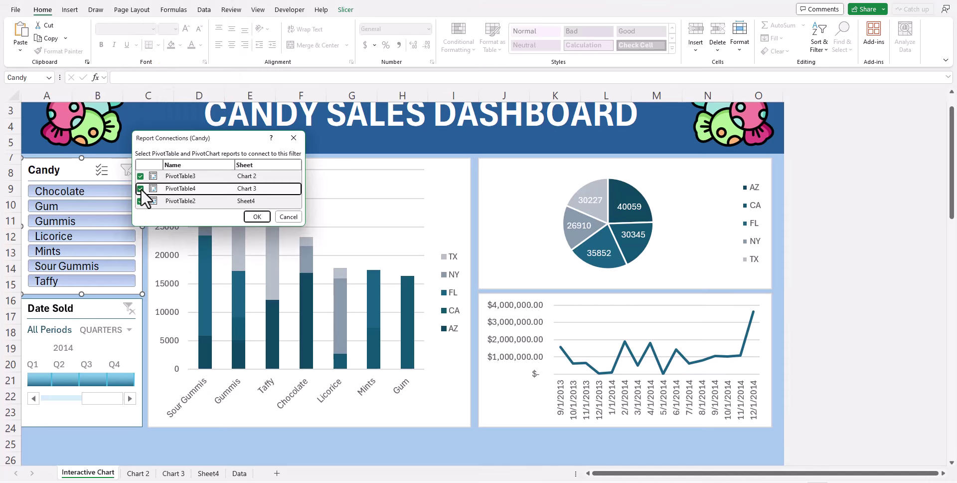
pyautogui.click(263, 217)
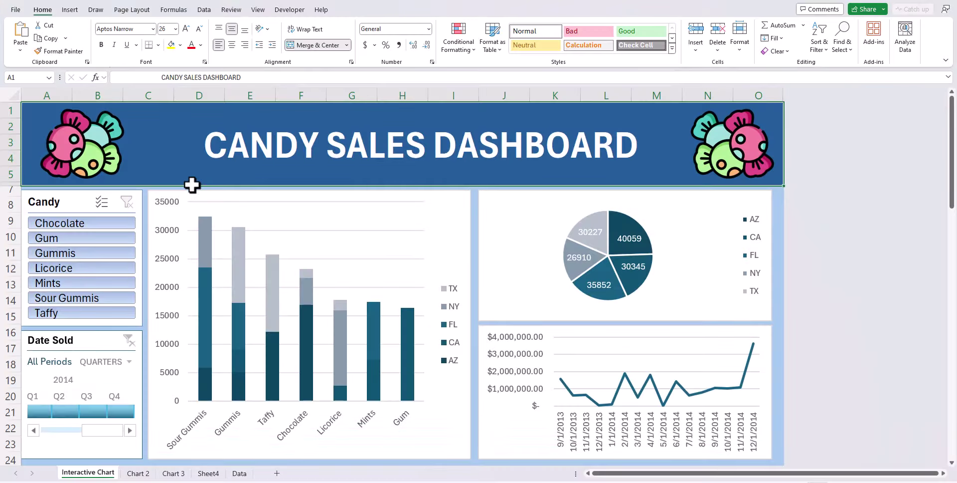
# Filter the Candy slicer to Gum, Gummis and Licorice and the Date Sold timeline to Q2 2014
pyautogui.click(128, 235)
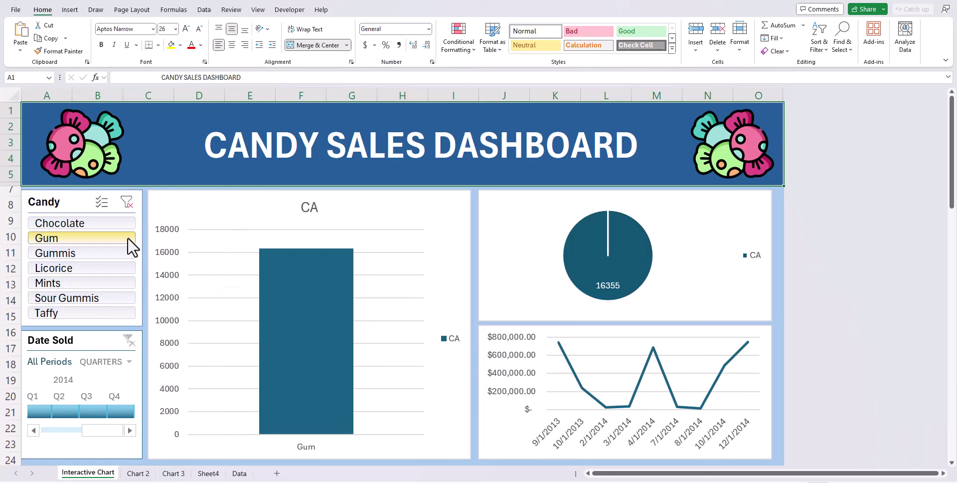
pyautogui.keyDown('ctrl'); pyautogui.click(126, 255); pyautogui.keyUp('ctrl')
pyautogui.keyDown('ctrl'); pyautogui.click(124, 267); pyautogui.keyUp('ctrl')
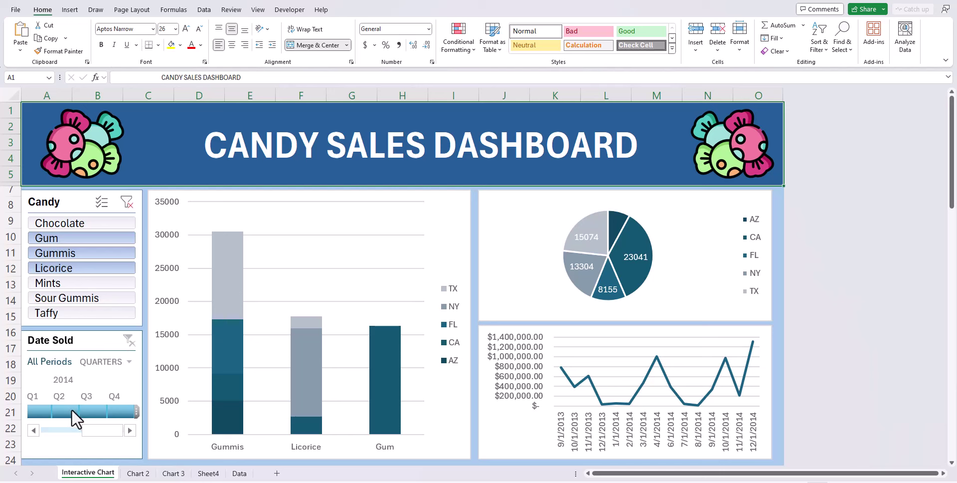
pyautogui.click(71, 408)
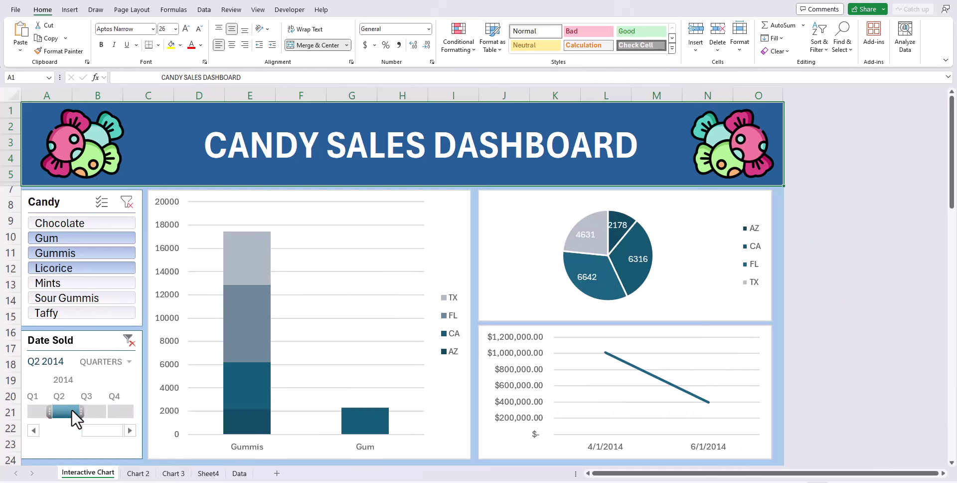
pyautogui.click(175, 446)
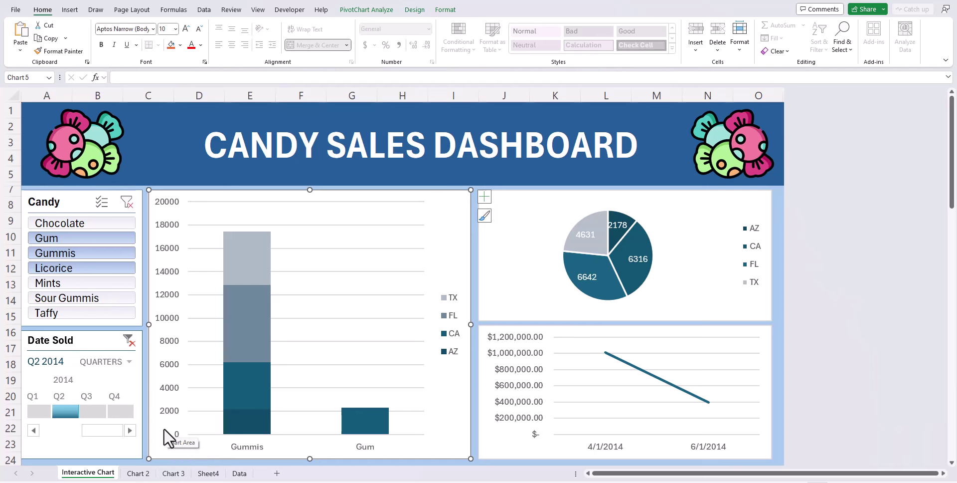
# Show the PivotChart Analyze ribbon for the selected bar chart
pyautogui.click(355, 11)
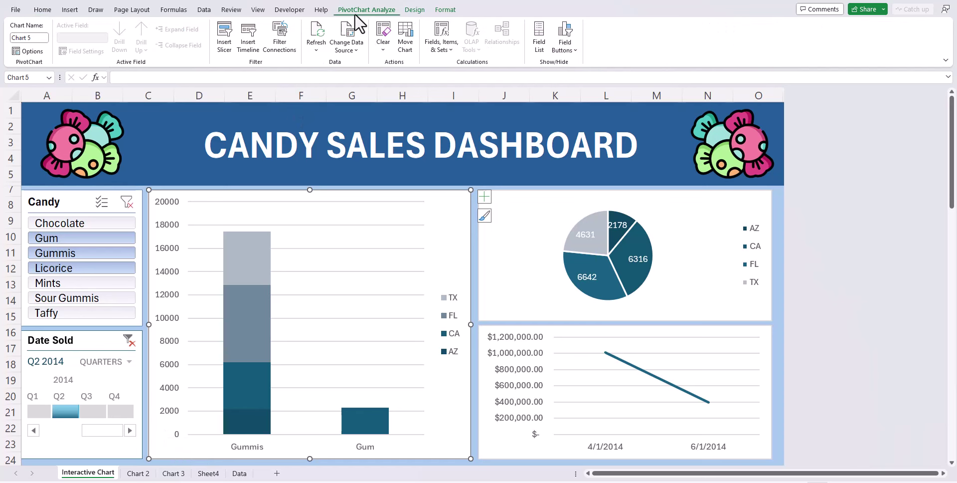